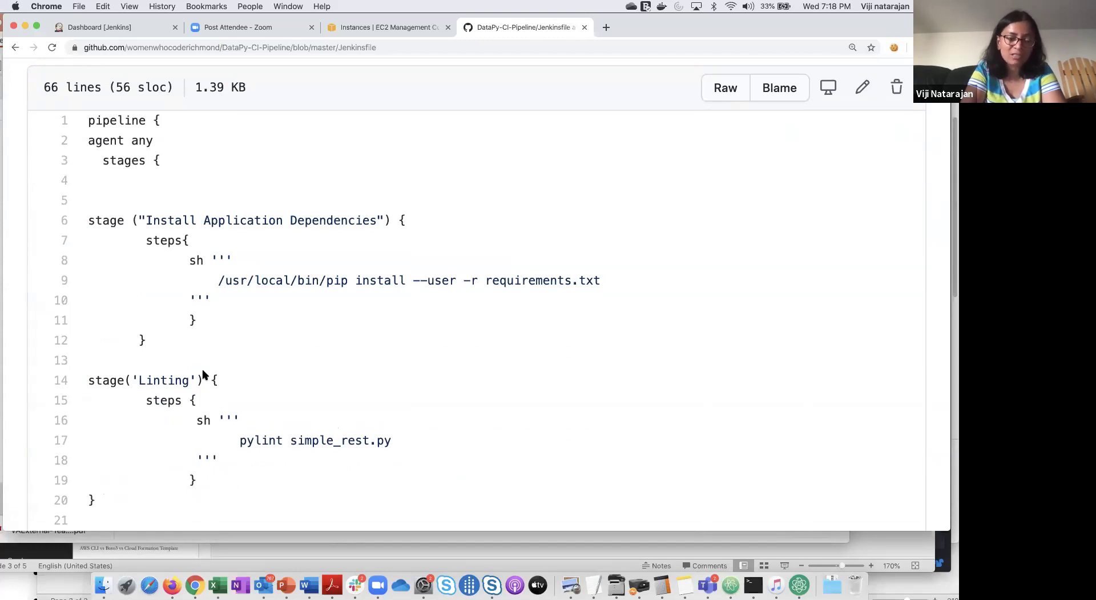
Step: Review the Install Application Dependencies and Linting stages in the Jenkinsfile on GitHub
scroll(203, 374, "down", 1)
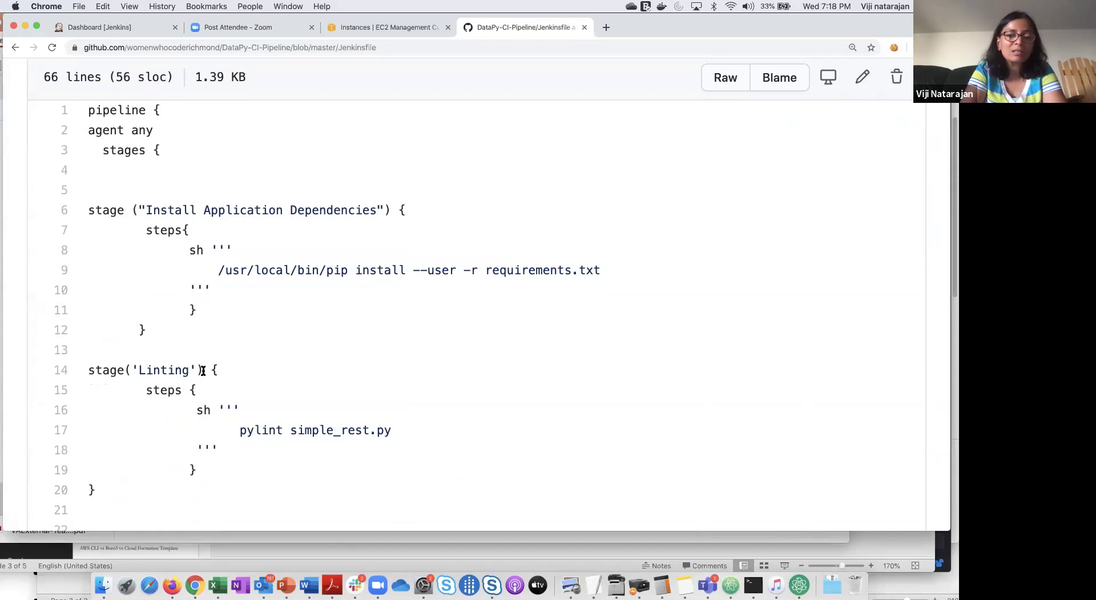
scroll(202, 371, "down", 1)
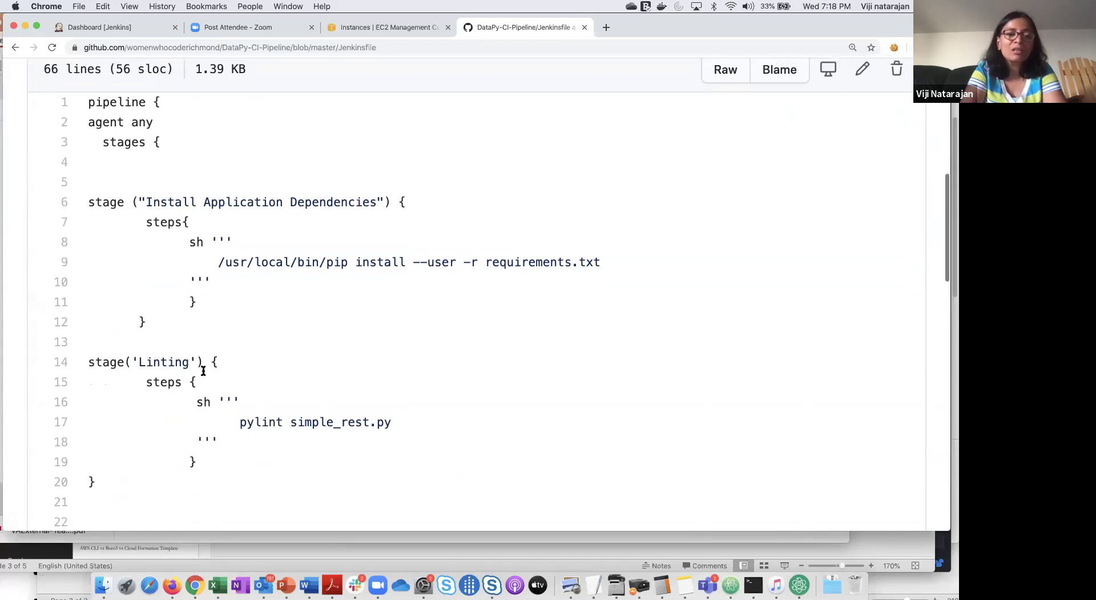
scroll(203, 374, "down", 2)
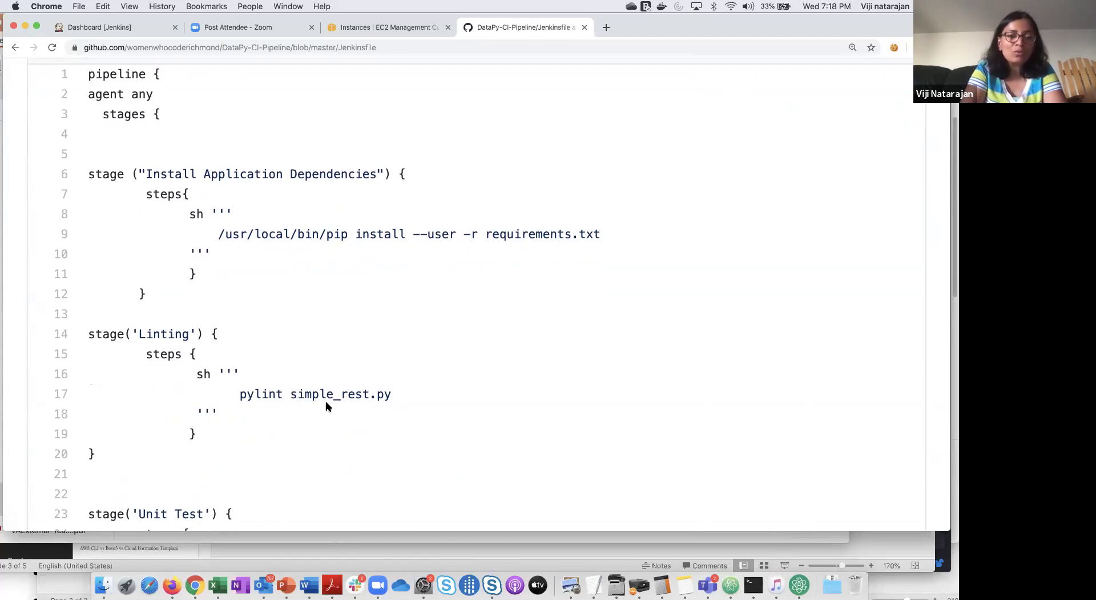
scroll(327, 405, "up", 10)
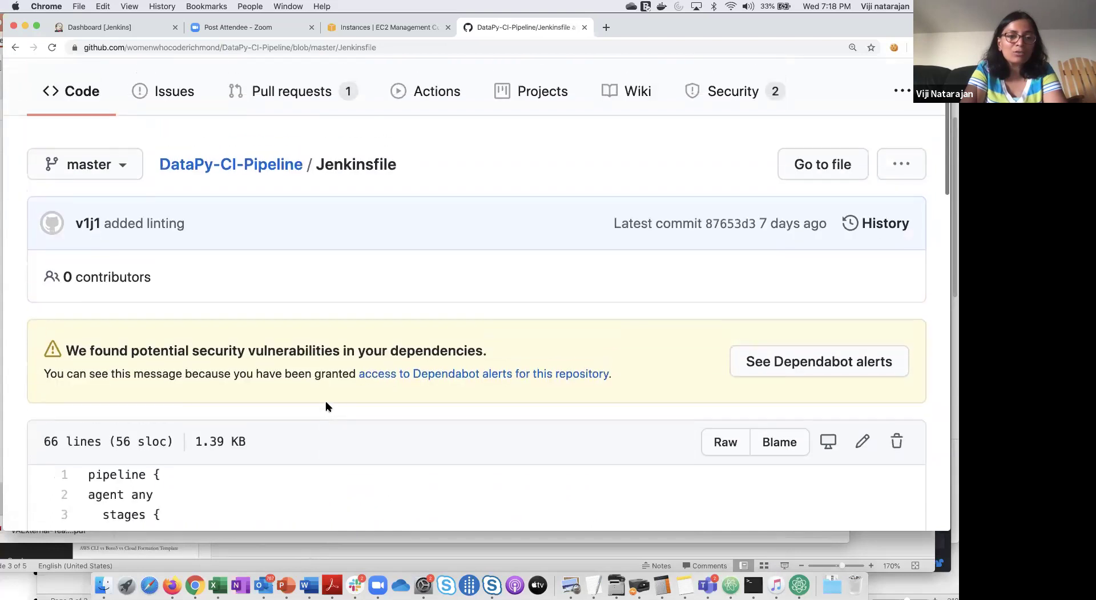
Step: Consult the "Simple Demo of CICD using Jenkins" slide in PowerPoint and bring up the Jenkins dashboard in Chrome
left_click(287, 579)
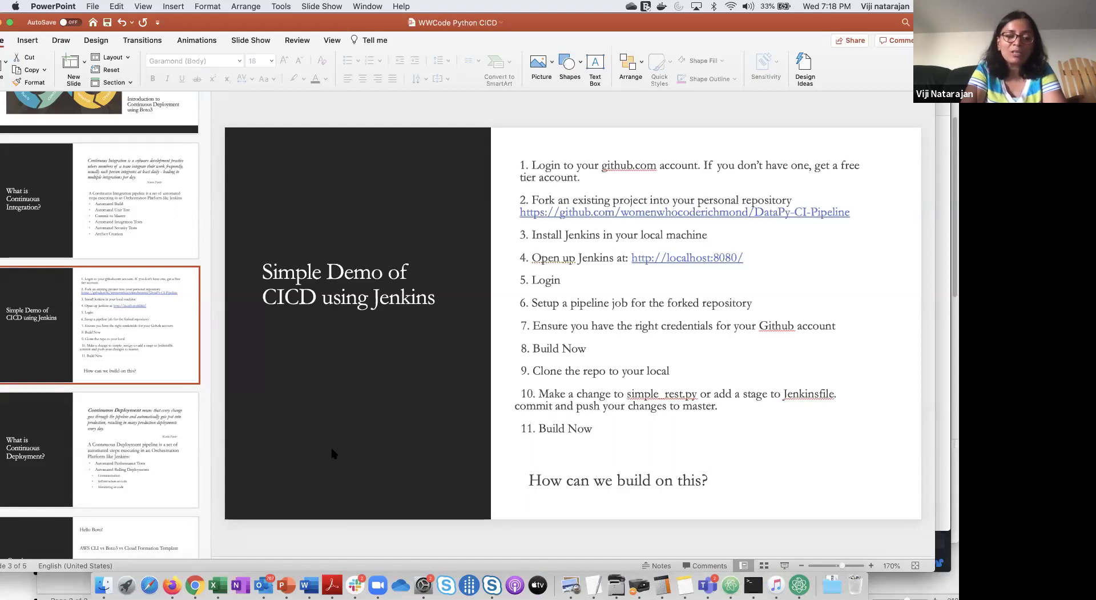
left_click(202, 571)
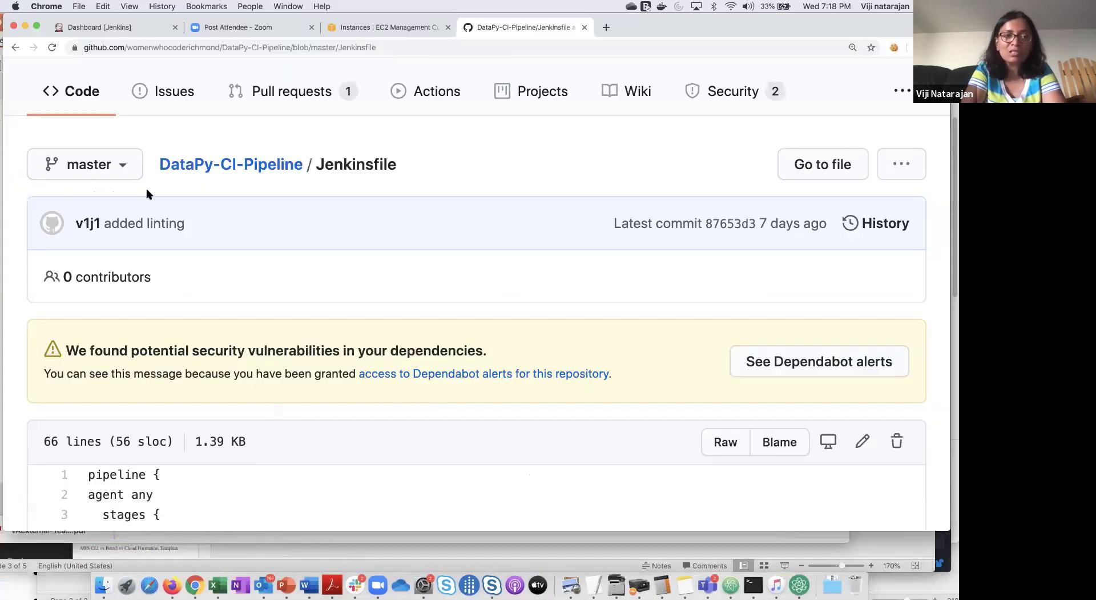
left_click(93, 29)
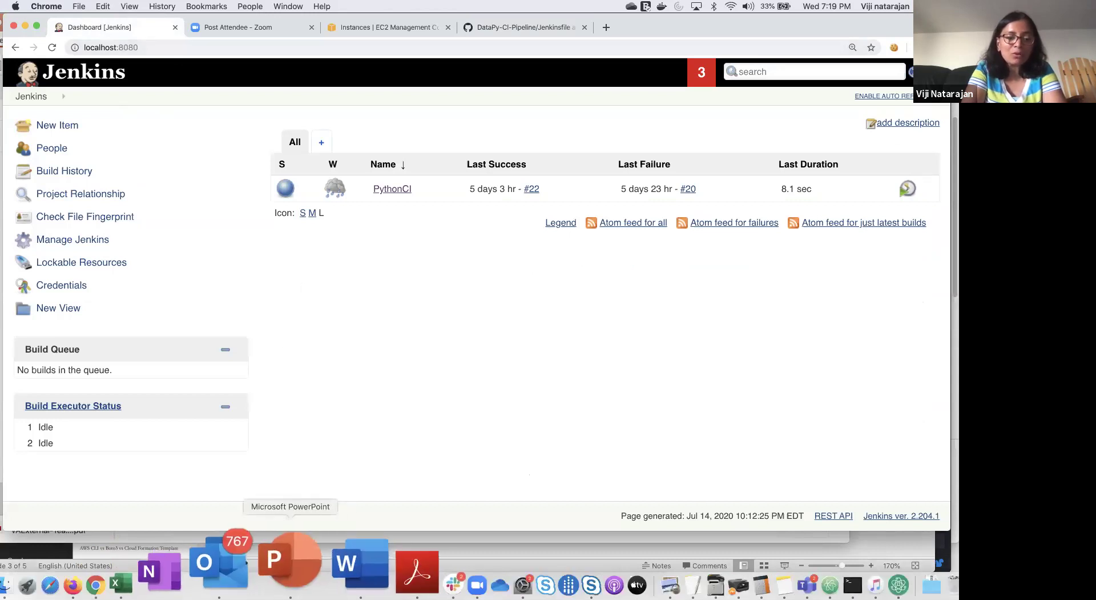
left_click(289, 574)
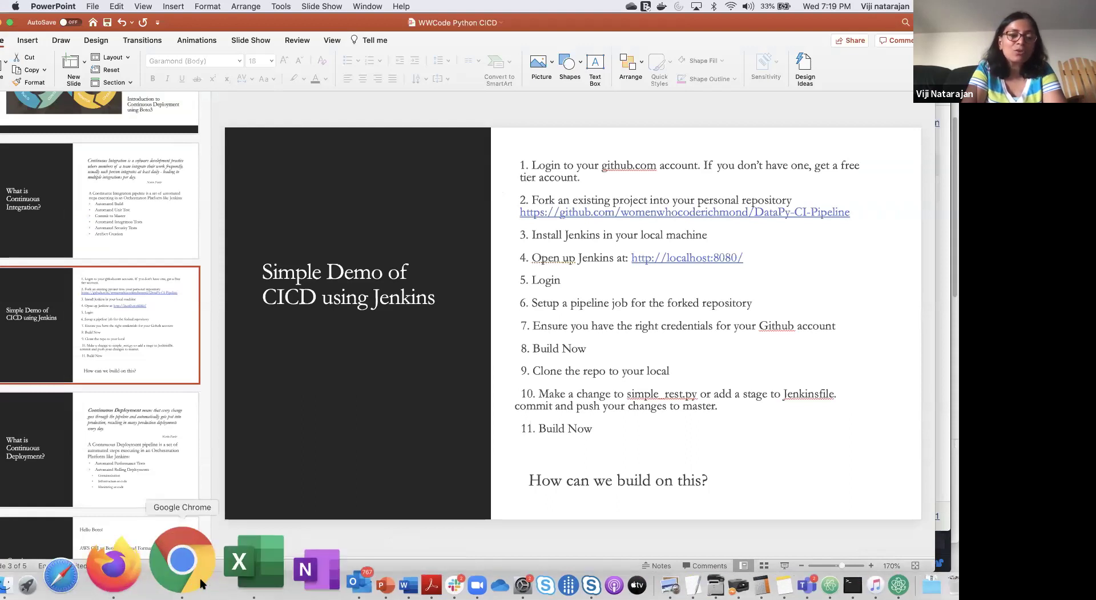
left_click(182, 562)
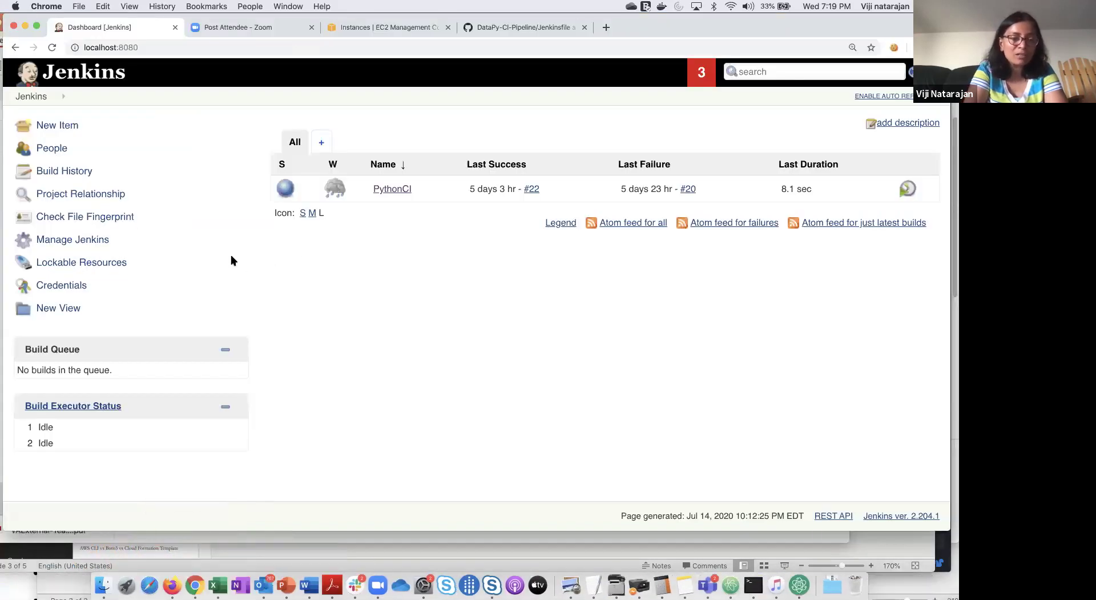
Step: Open the PythonCI pipeline job from the dashboard and bring up its configuration
left_click(394, 190)
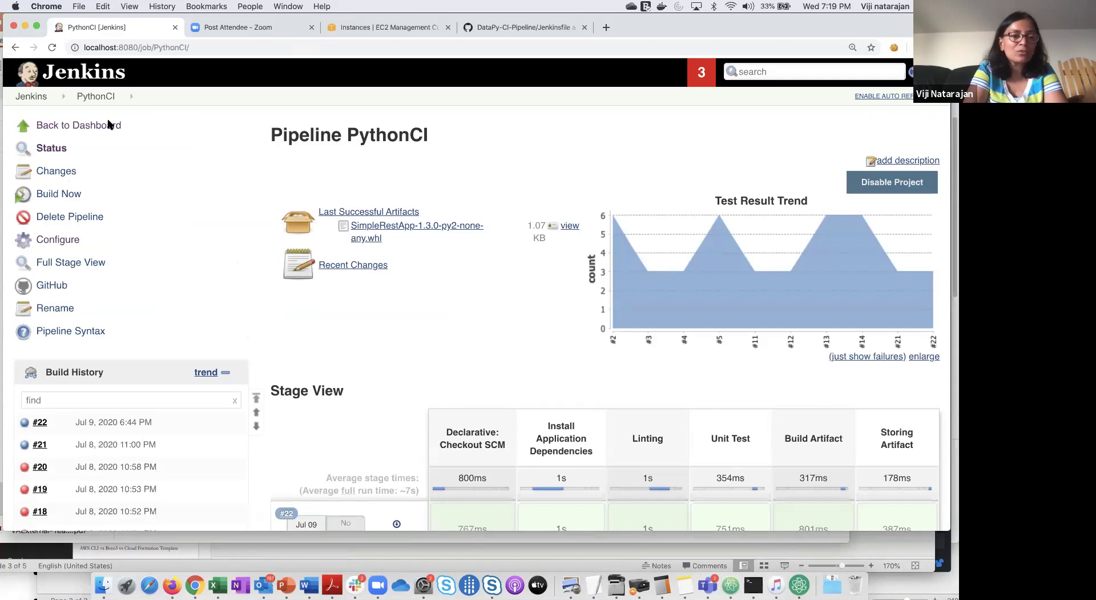
left_click(32, 97)
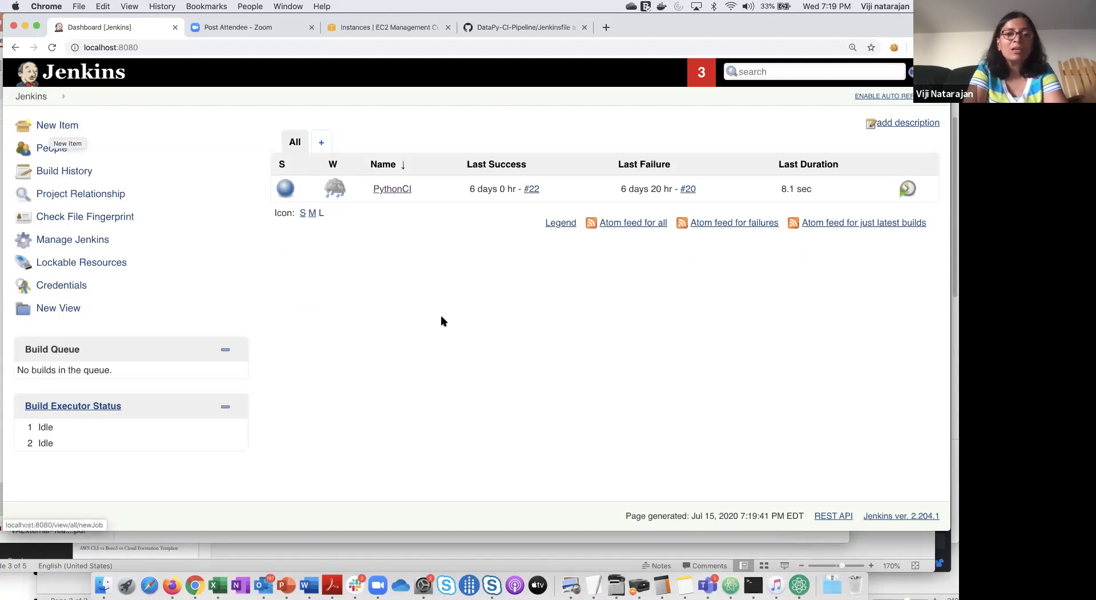
left_click(393, 190)
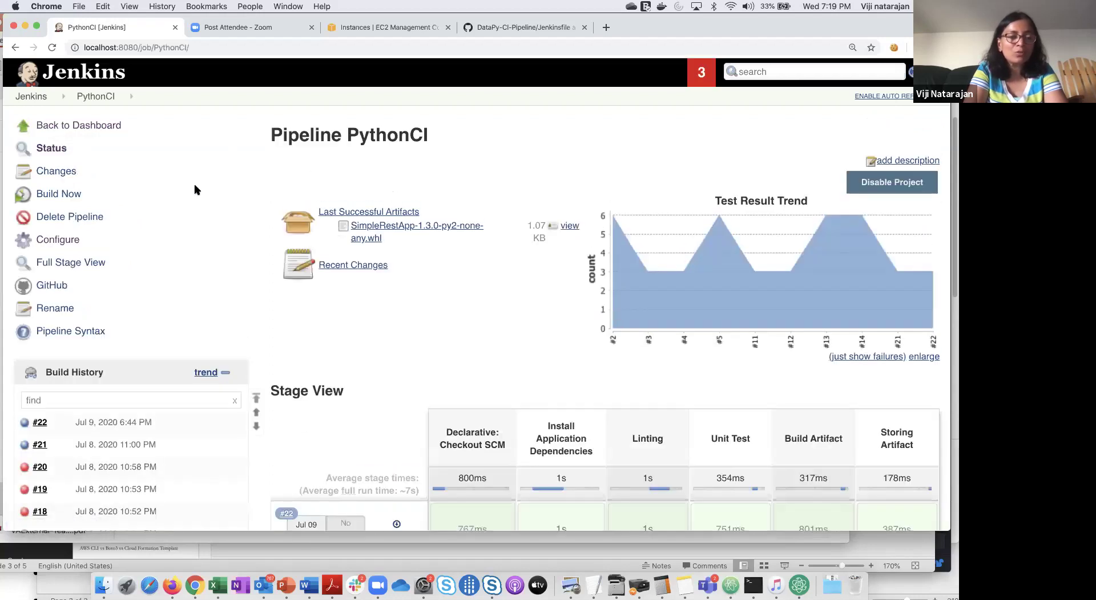
left_click(54, 243)
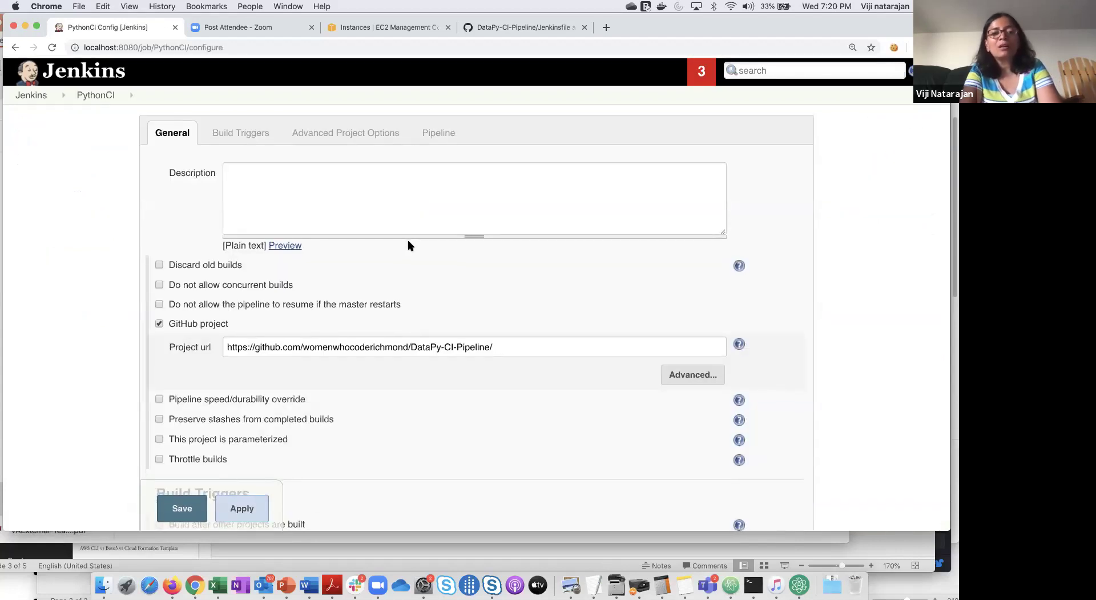
Step: Examine the PythonCI job's general settings, including the GitHub project URL, and the available build triggers
scroll(409, 246, "down", 1)
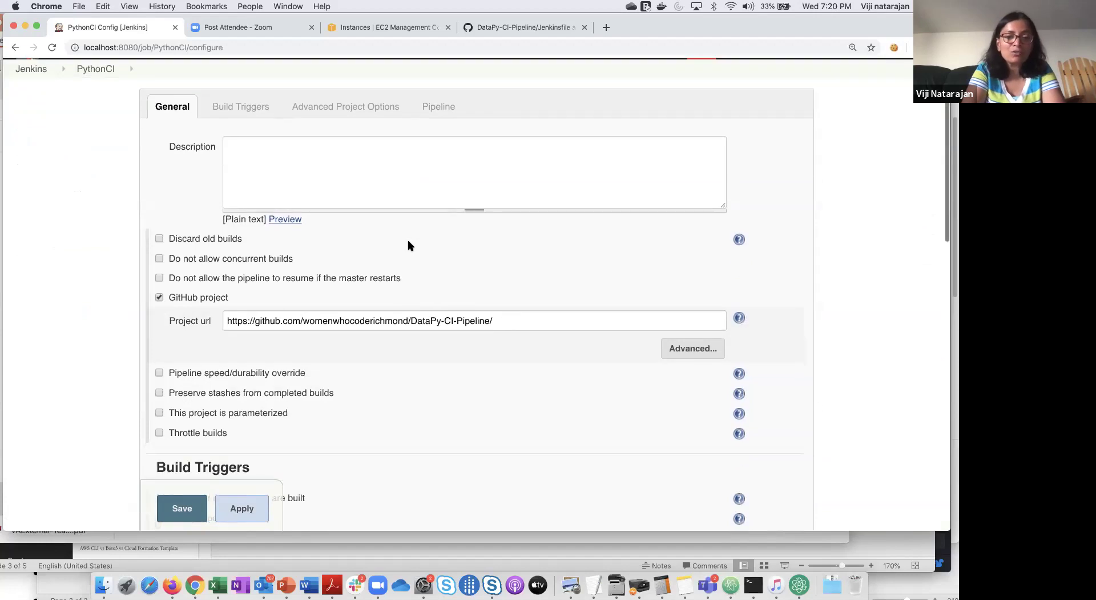
scroll(409, 245, "down", 1)
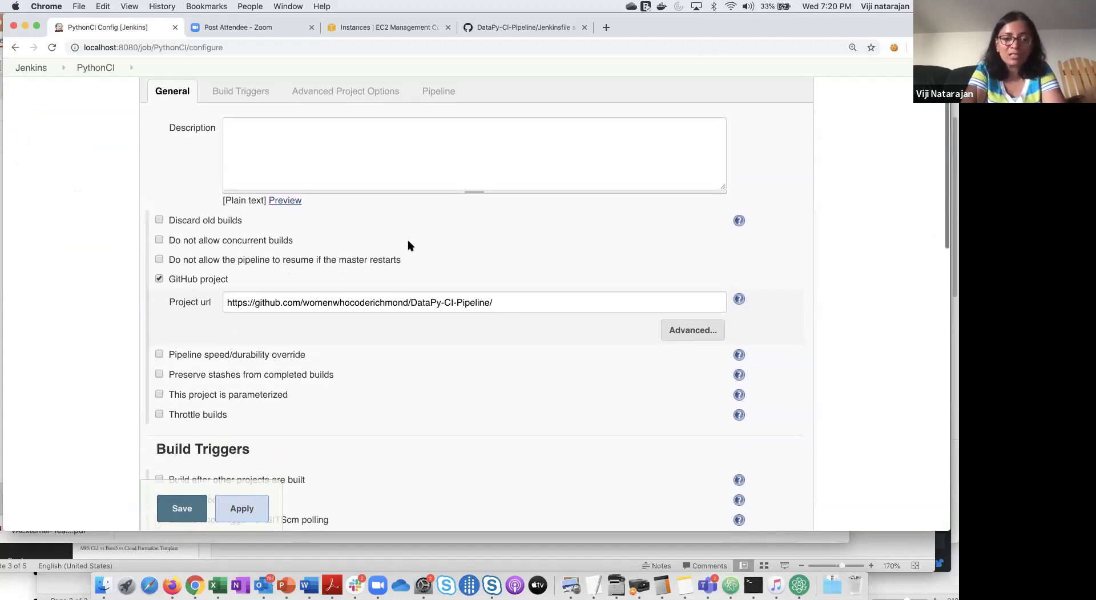
scroll(408, 245, "down", 1)
scroll(409, 246, "down", 1)
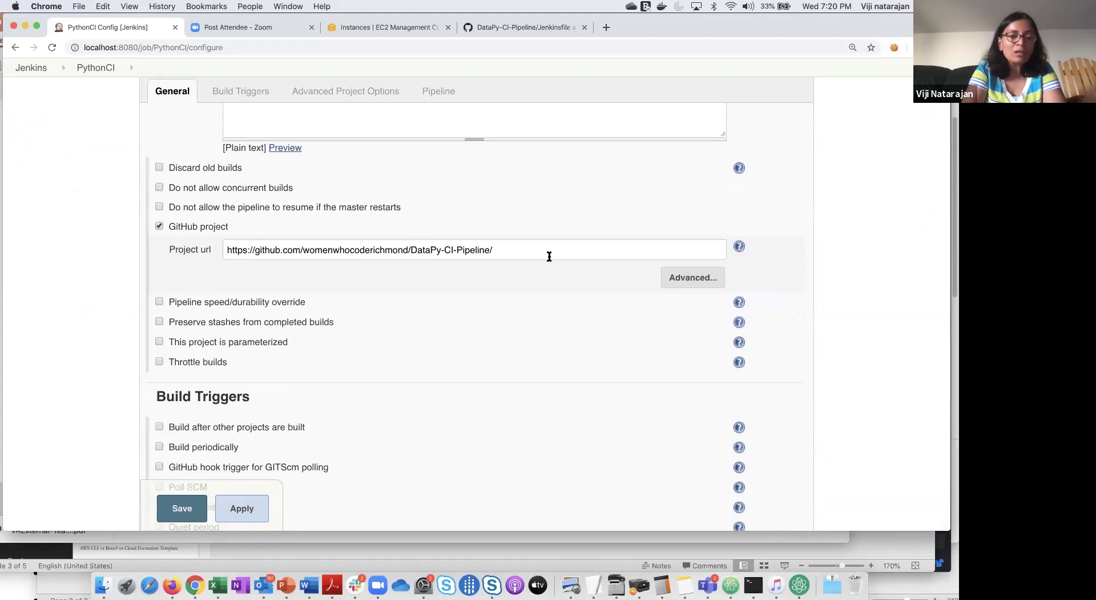
scroll(549, 257, "up", 3)
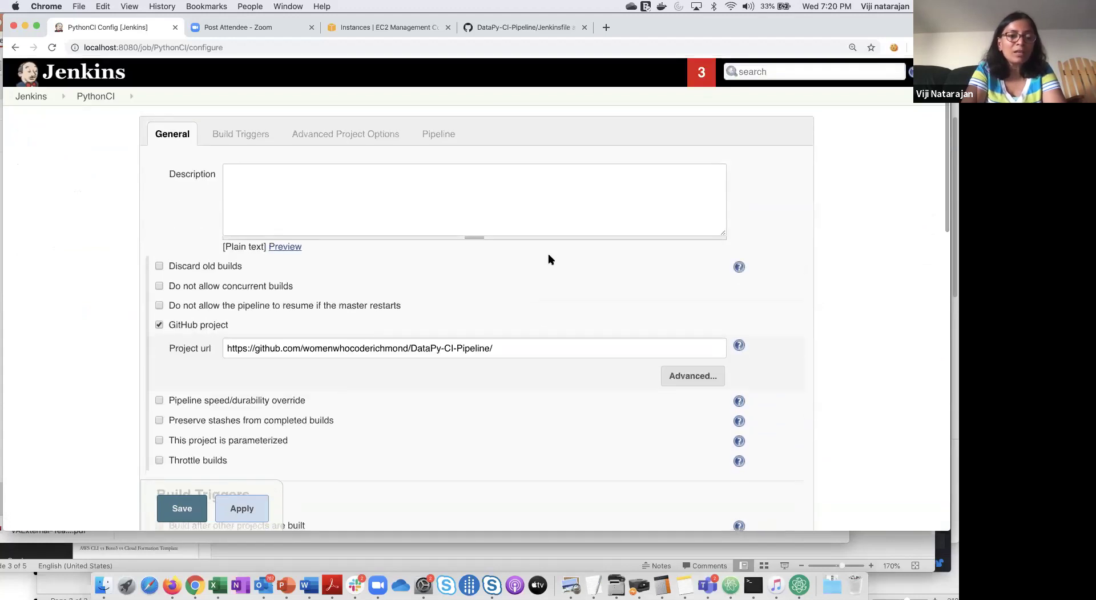
scroll(549, 256, "down", 5)
scroll(550, 258, "up", 3)
scroll(549, 259, "down", 7)
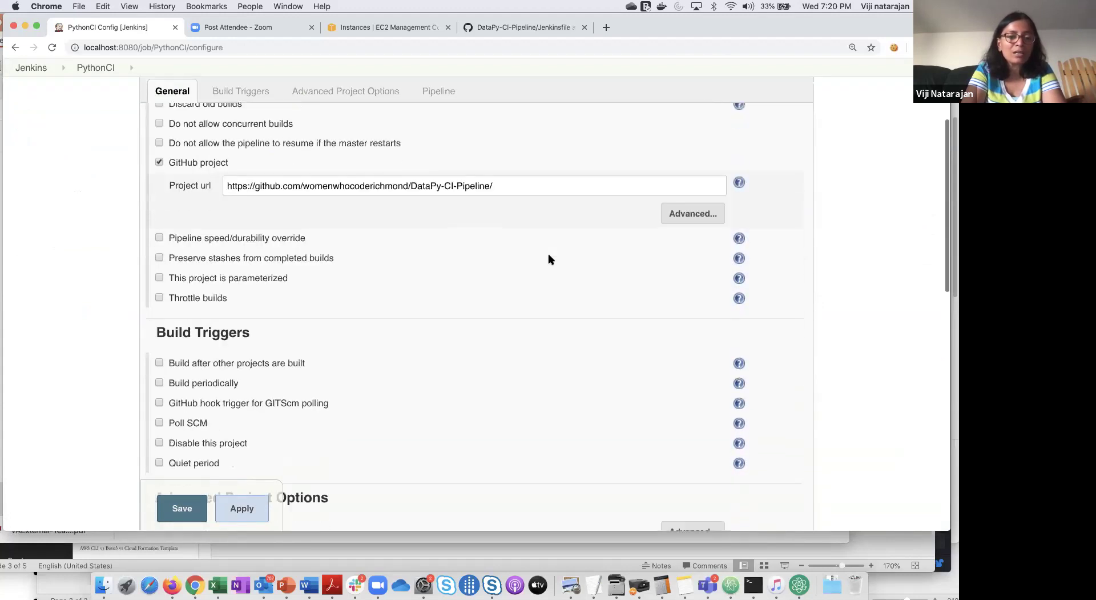
Step: Examine the job's pipeline definition: SCM type, repository URL, credentials, branch specifier and script path
scroll(549, 258, "down", 6)
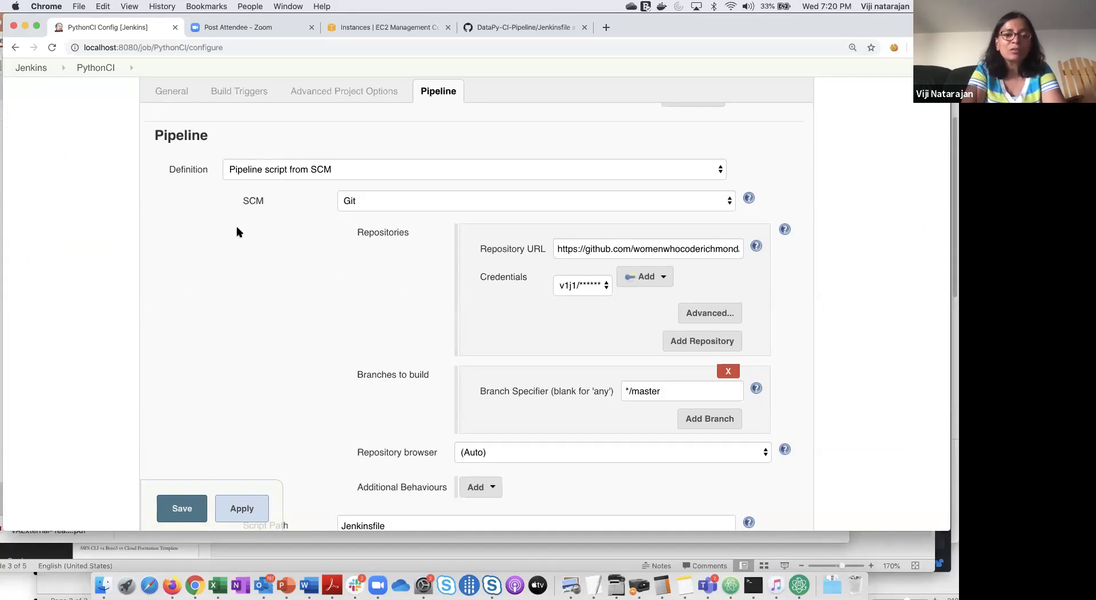
scroll(237, 231, "down", 3)
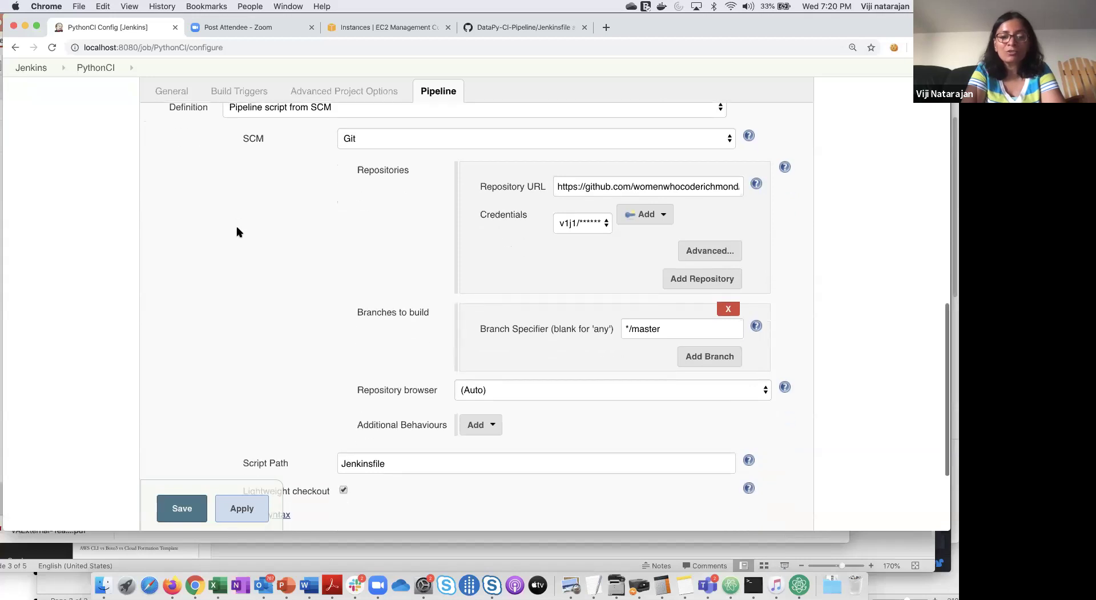
scroll(237, 231, "down", 4)
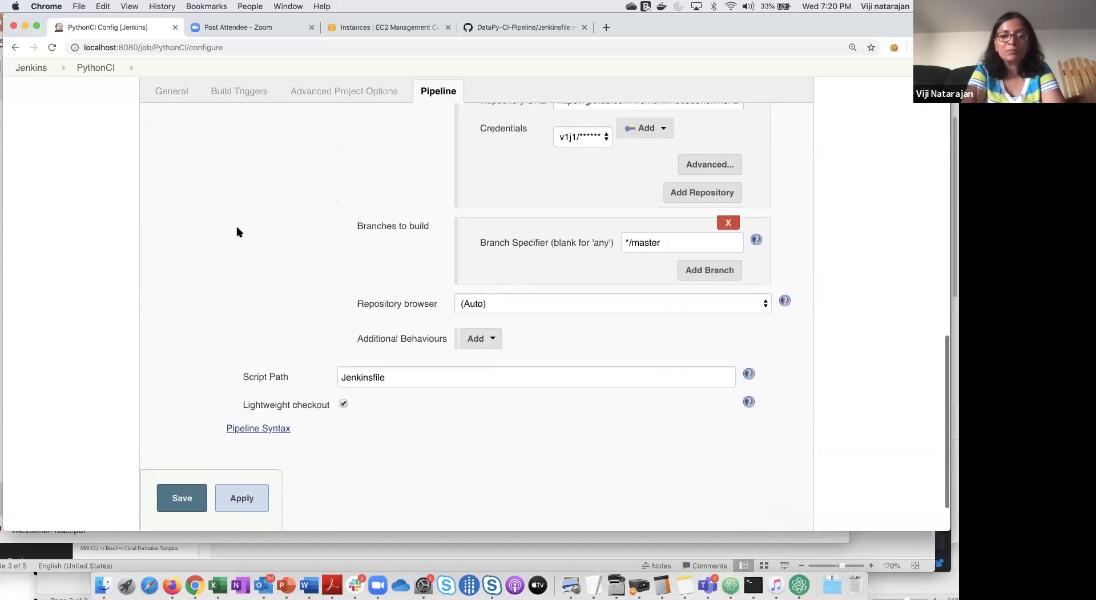
scroll(237, 232, "up", 4)
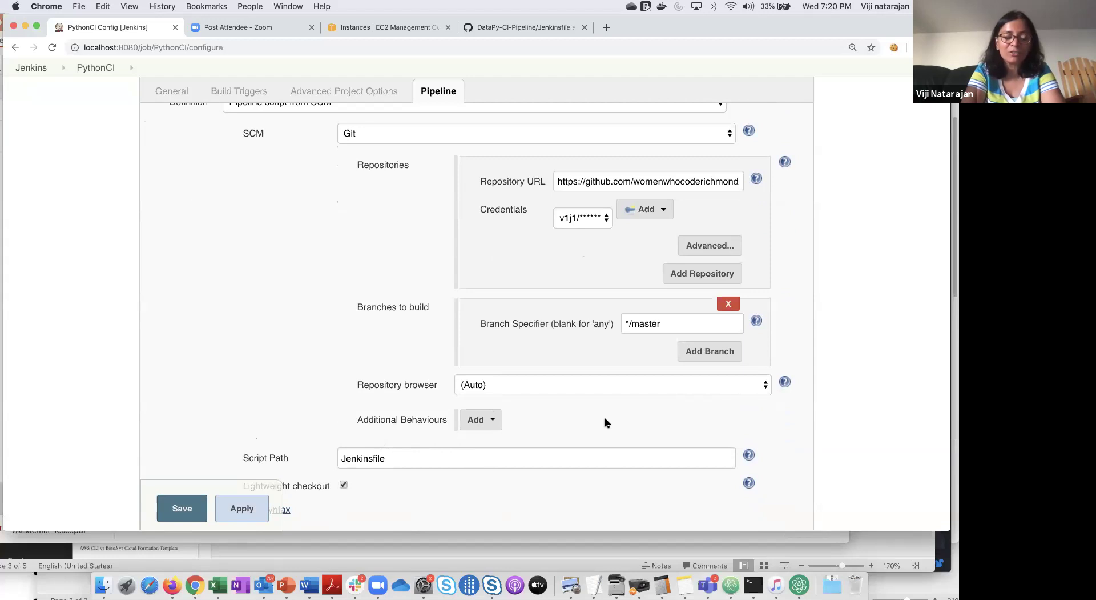
scroll(604, 417, "down", 3)
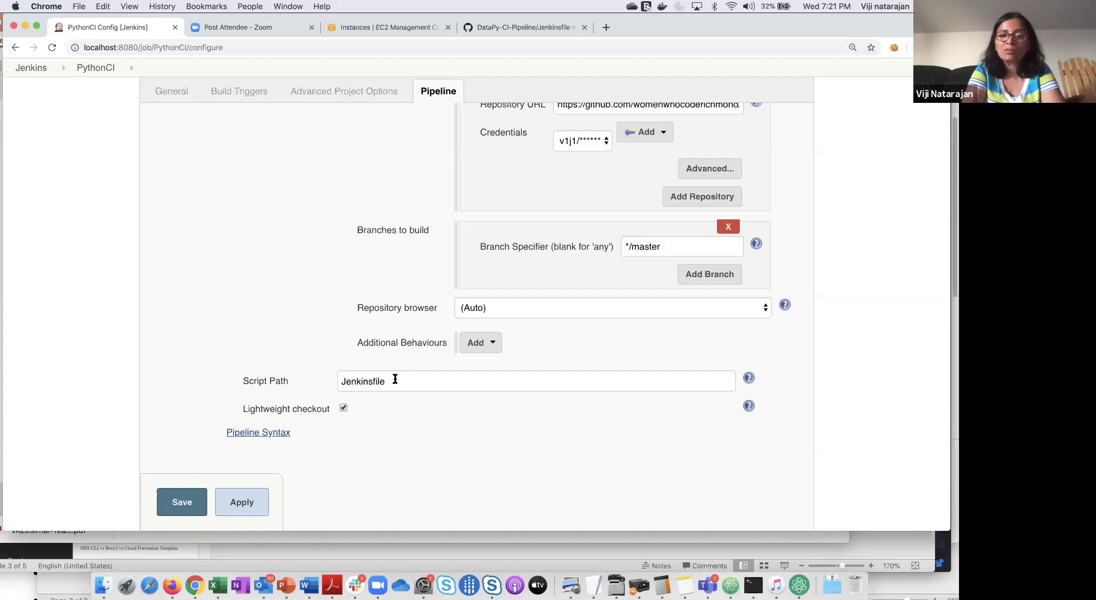
scroll(395, 379, "up", 2)
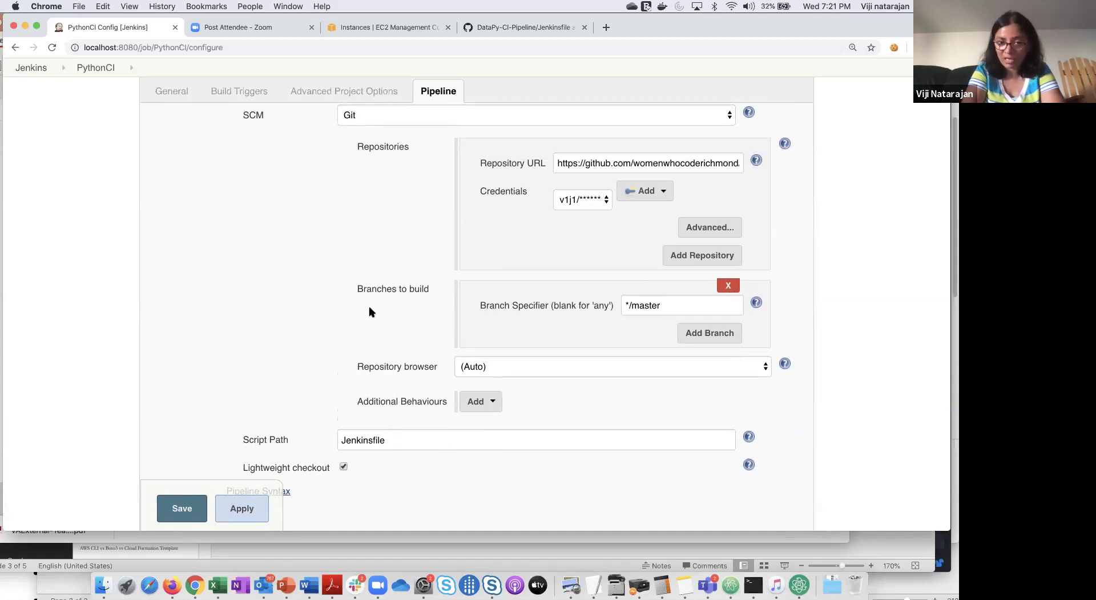
scroll(369, 311, "up", 2)
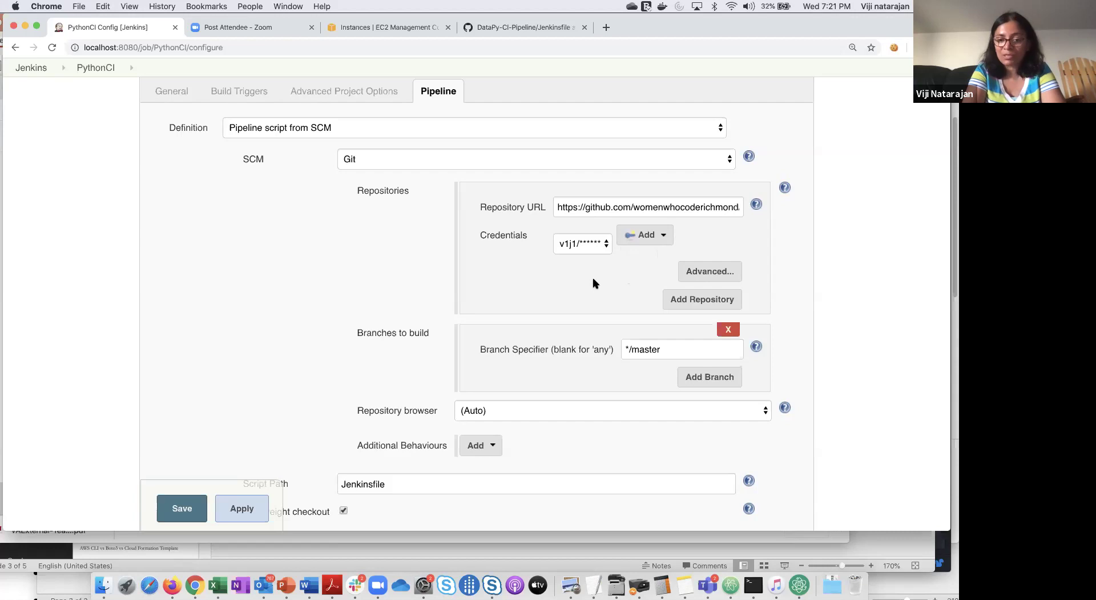
scroll(594, 283, "down", 2)
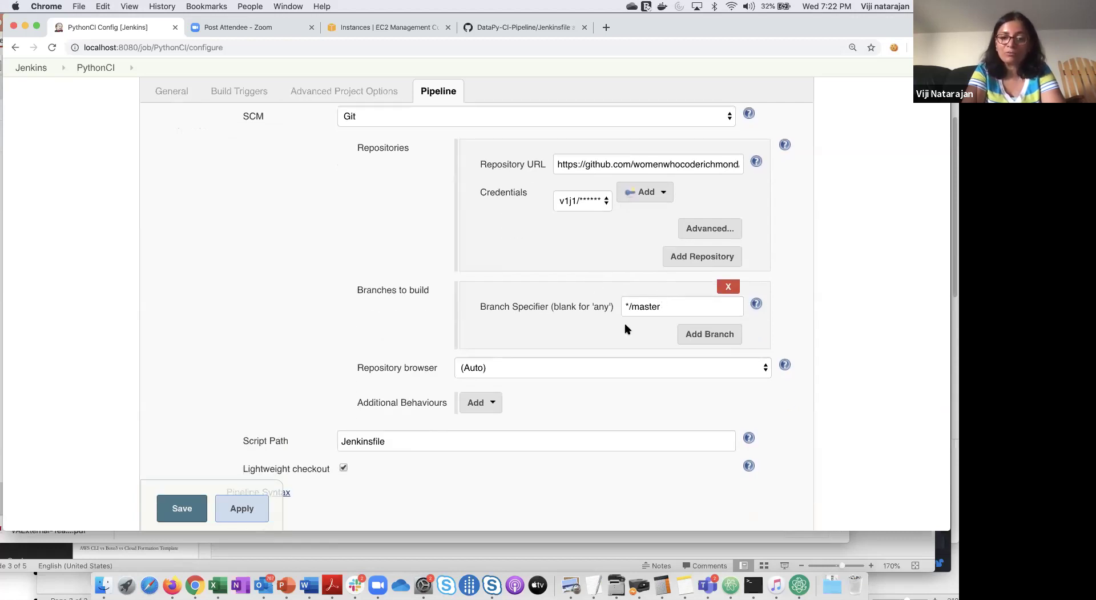
scroll(626, 330, "down", 3)
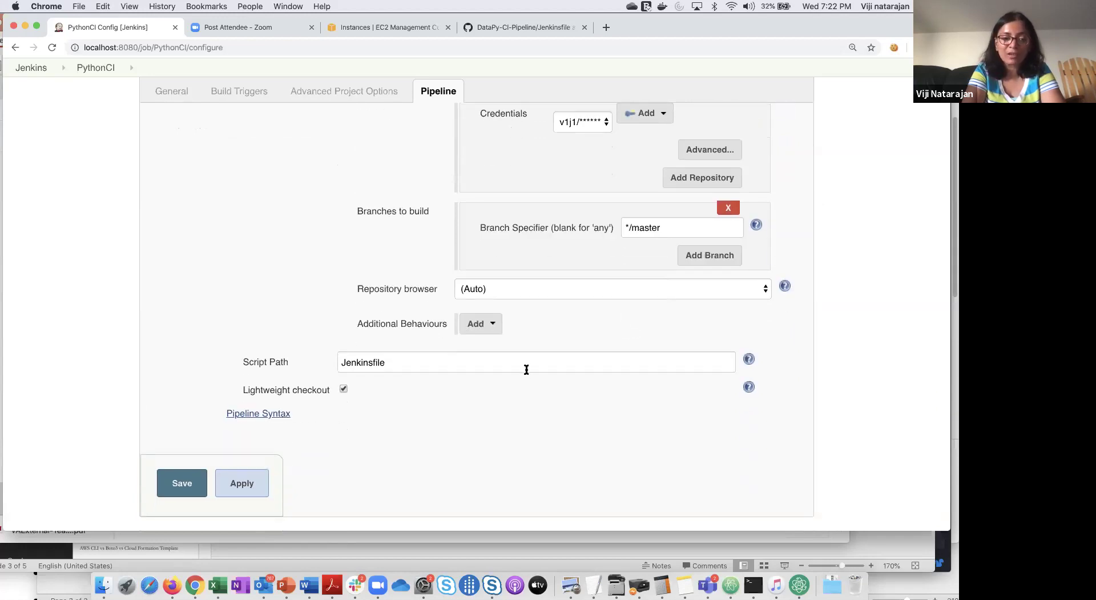
scroll(487, 420, "down", 2)
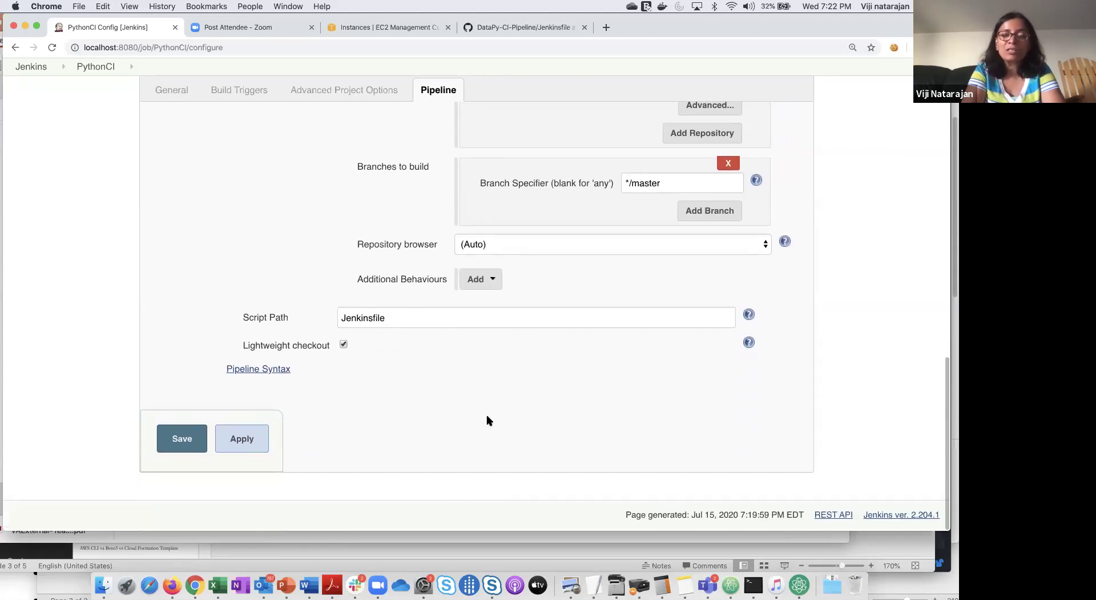
scroll(487, 419, "up", 10)
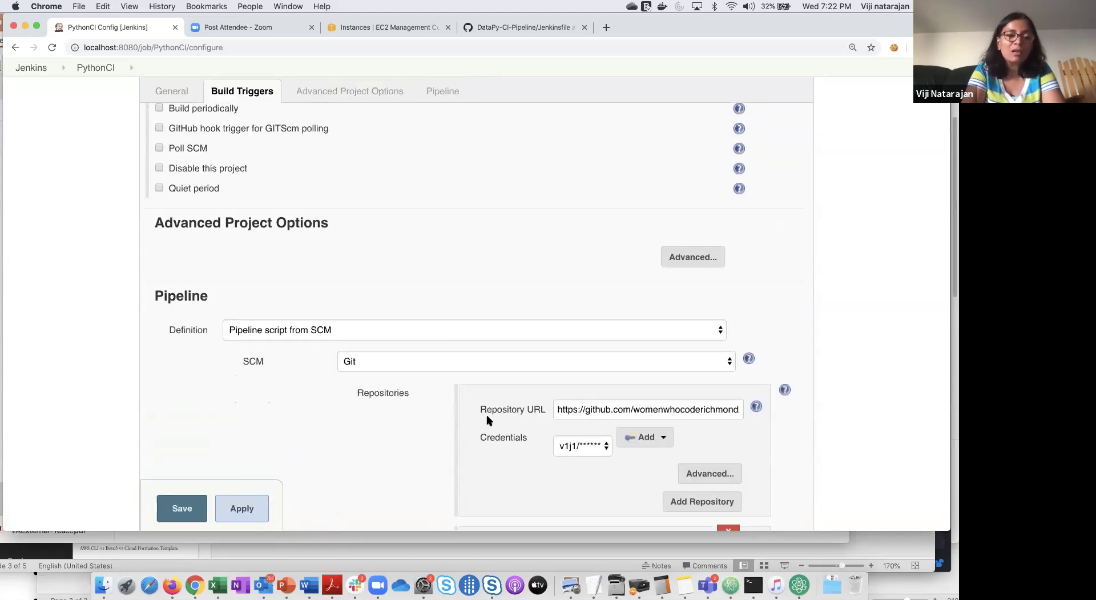
scroll(487, 420, "down", 9)
scroll(487, 420, "down", 2)
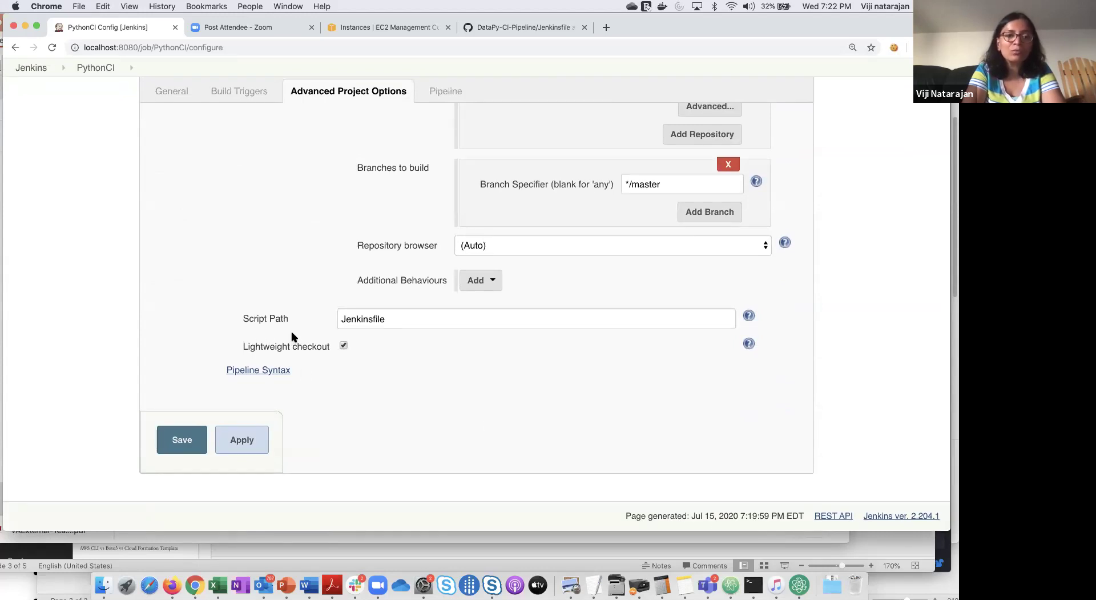
Step: Return to the PythonCI job page without saving, and switch to the Jenkinsfile on GitHub to view its first stages
left_click(89, 68)
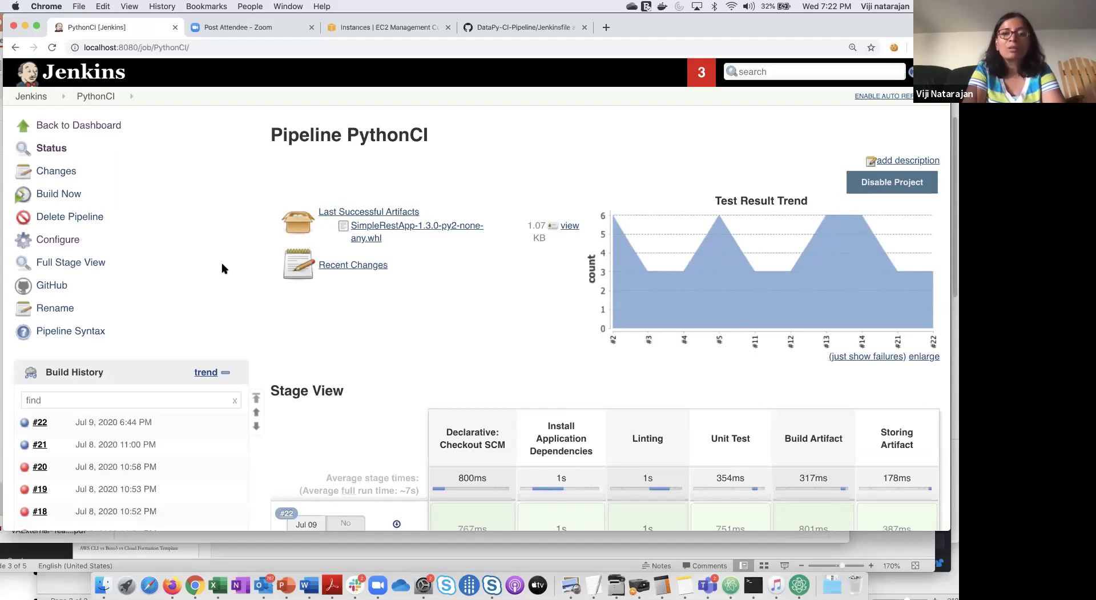
left_click(523, 30)
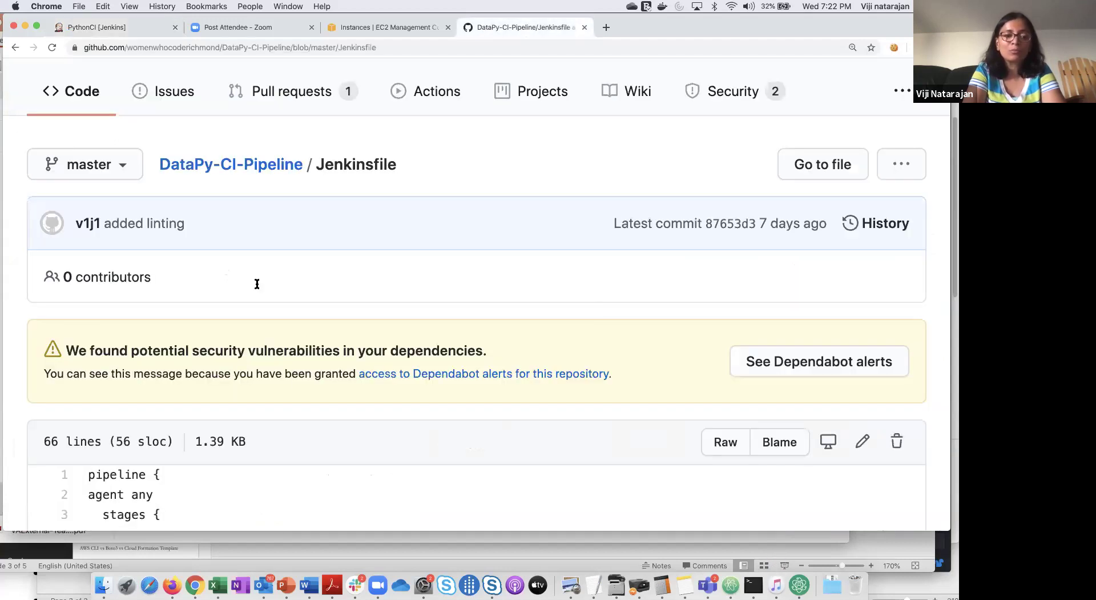
scroll(293, 380, "down", 5)
scroll(293, 382, "down", 3)
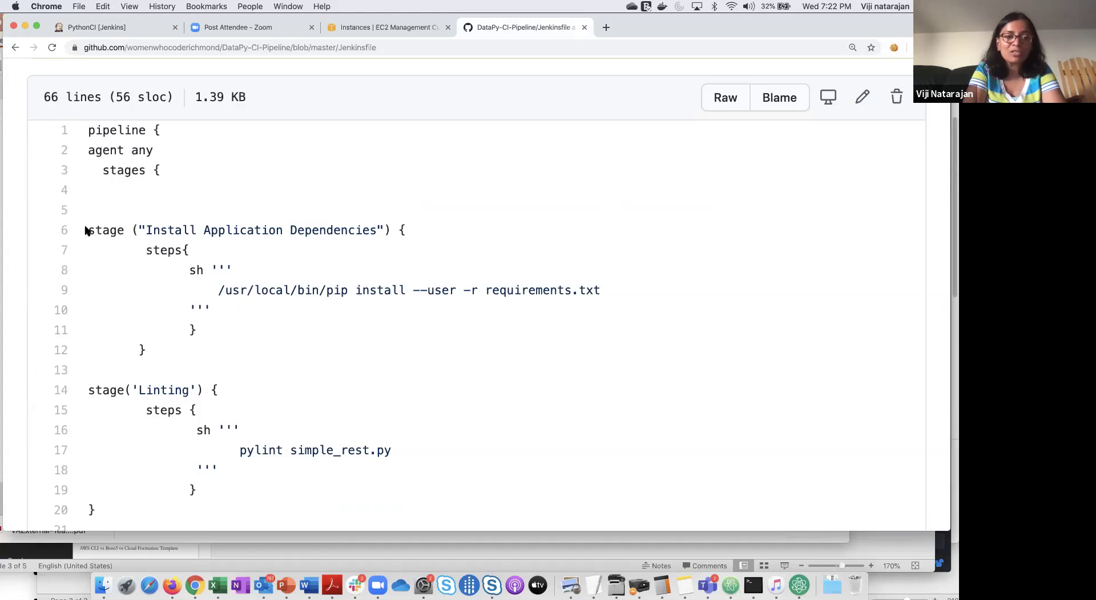
Step: Highlight the Install Application Dependencies stage declaration and its stage keyword in the Jenkinsfile, and clear the selection
left_click_drag(88, 229, 393, 240)
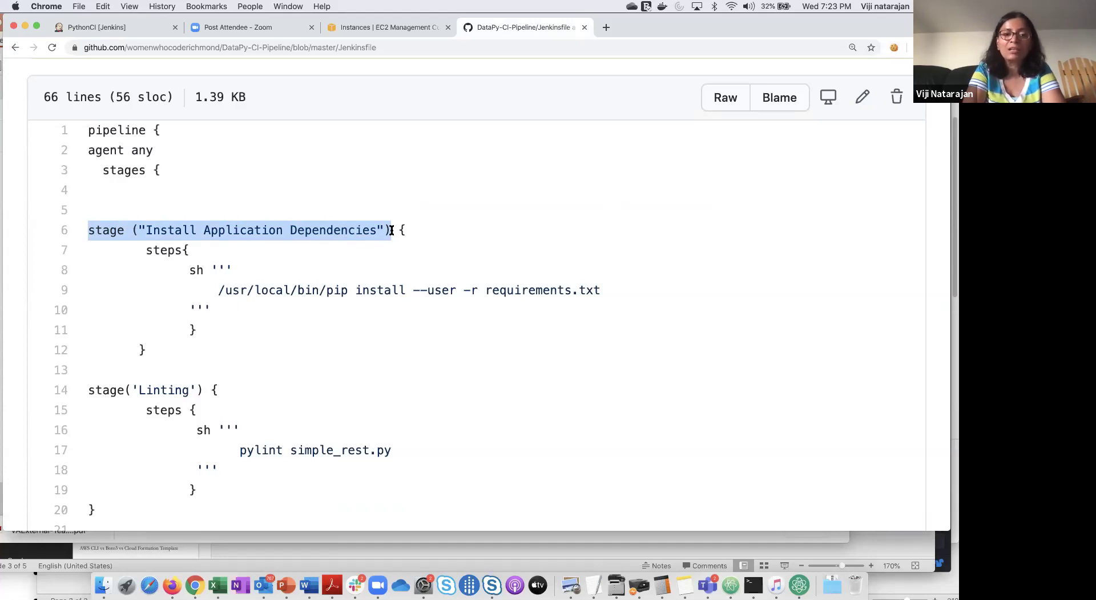
left_click(392, 230)
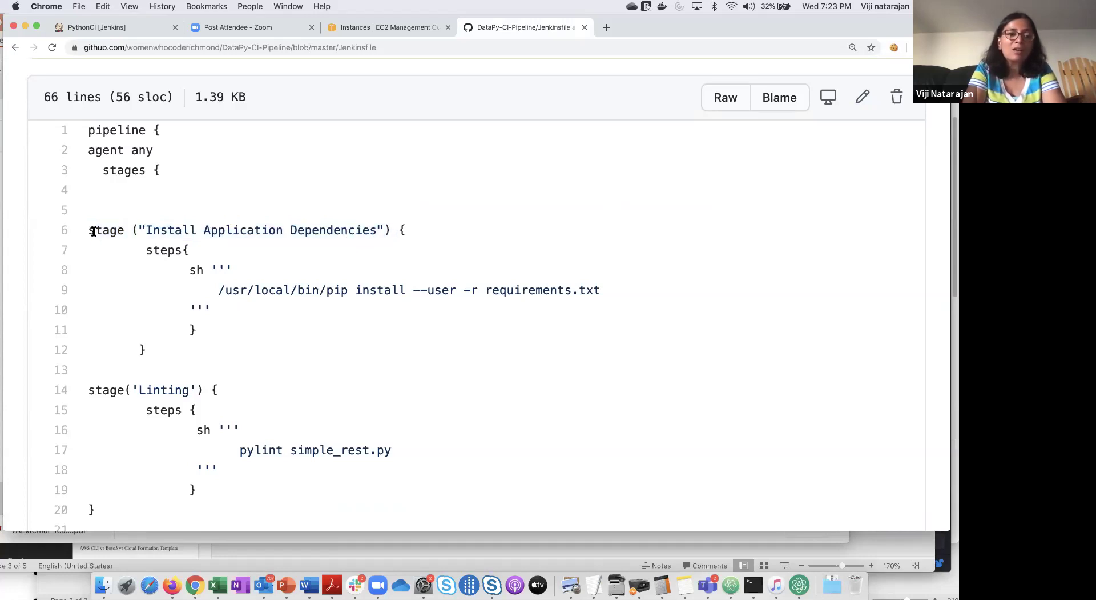
left_click_drag(89, 229, 127, 232)
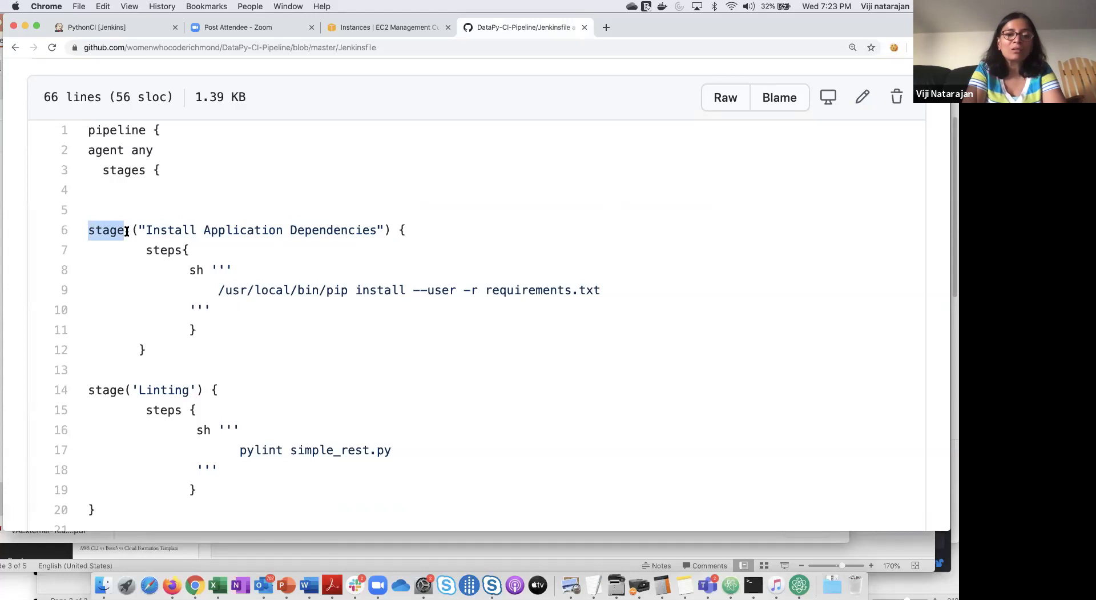
scroll(127, 231, "down", 2)
left_click(128, 181)
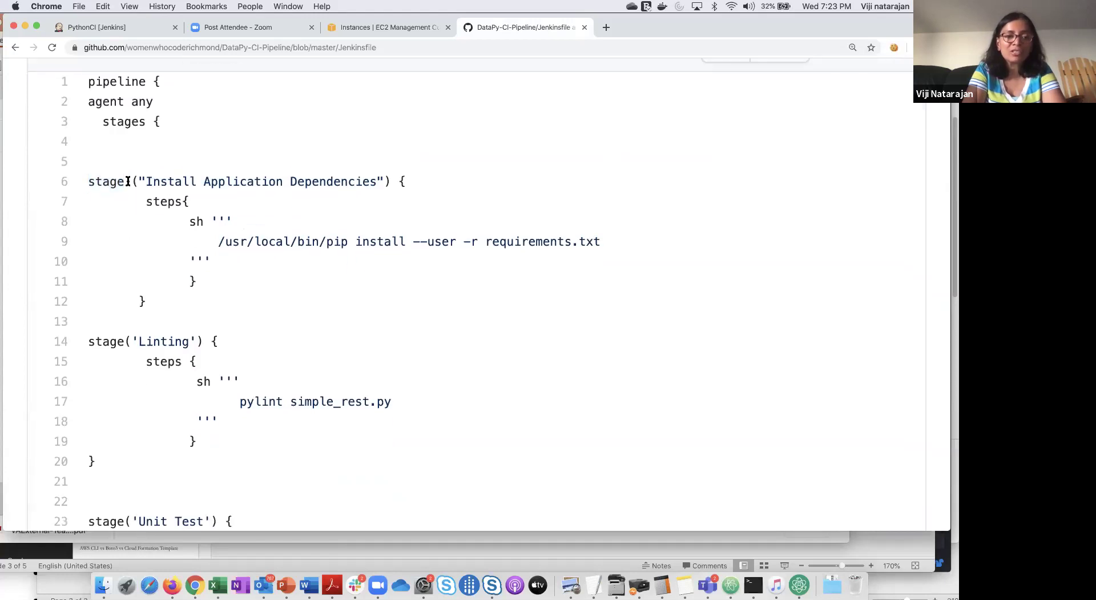